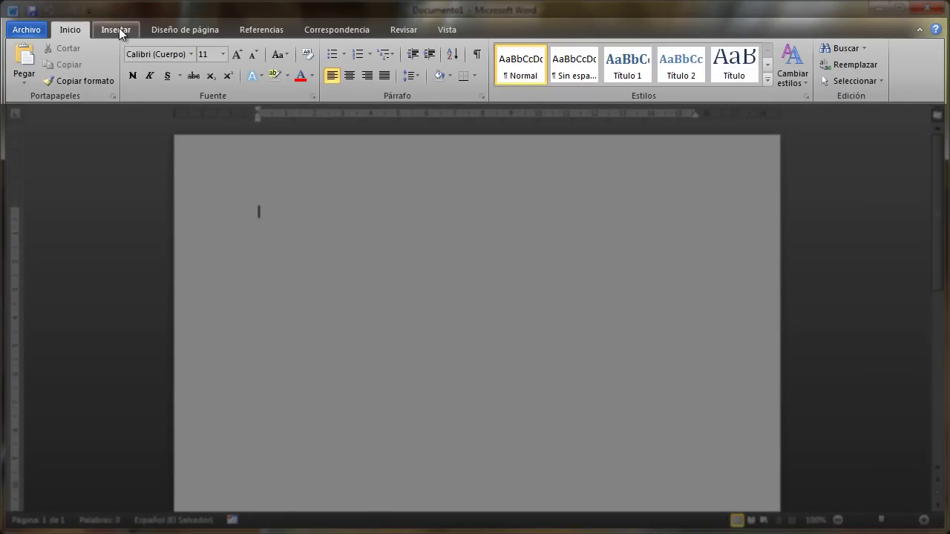
- Browse the Insert, Page Layout, References, Mailings, Review and View ribbon tabs, returning to Home
left_click(119, 30)
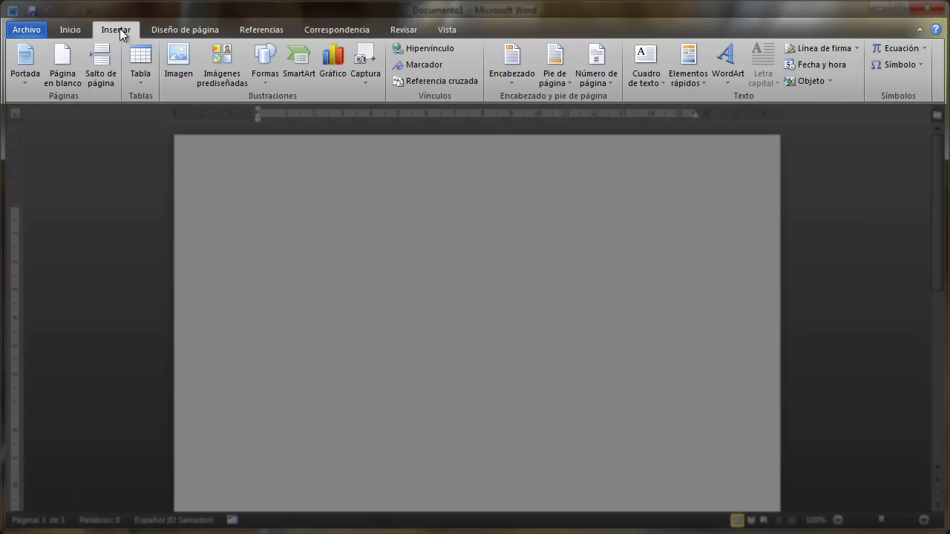
left_click(169, 37)
left_click(259, 34)
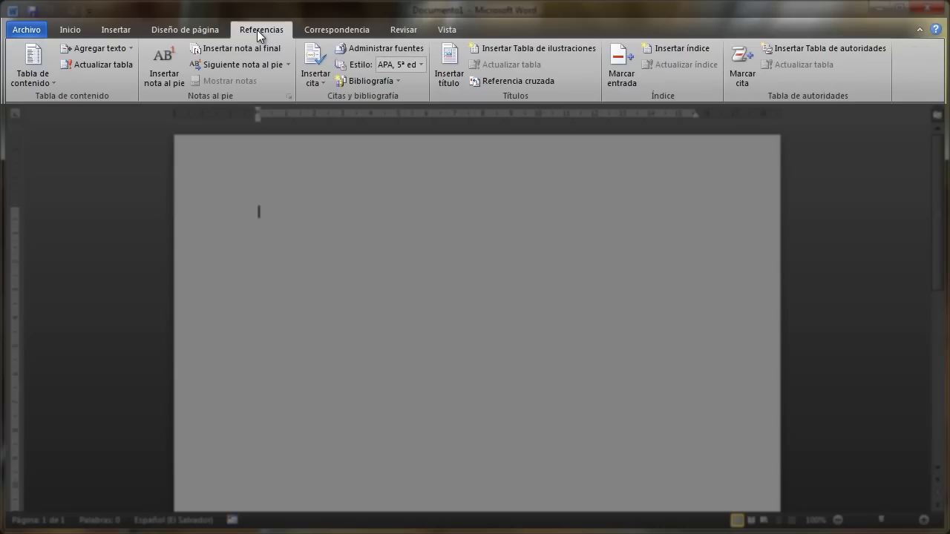
left_click(327, 31)
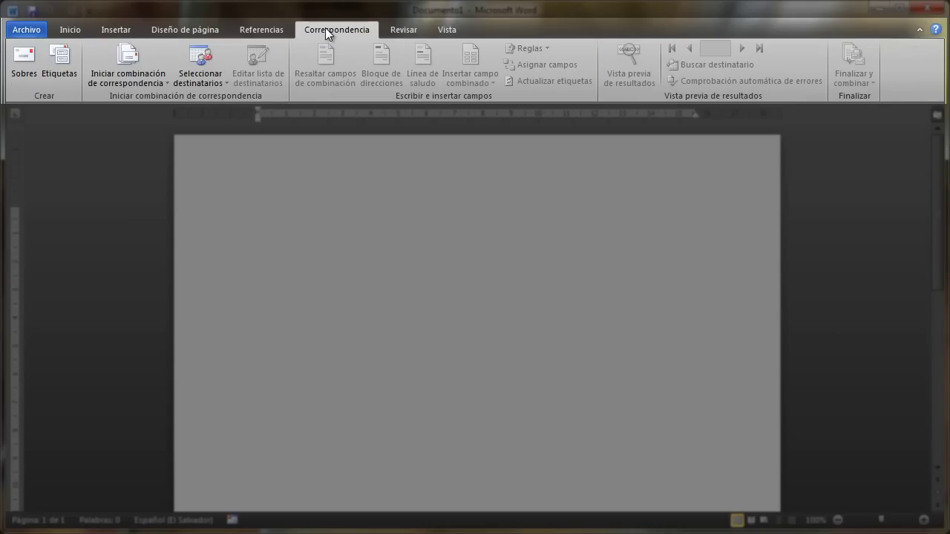
left_click(393, 32)
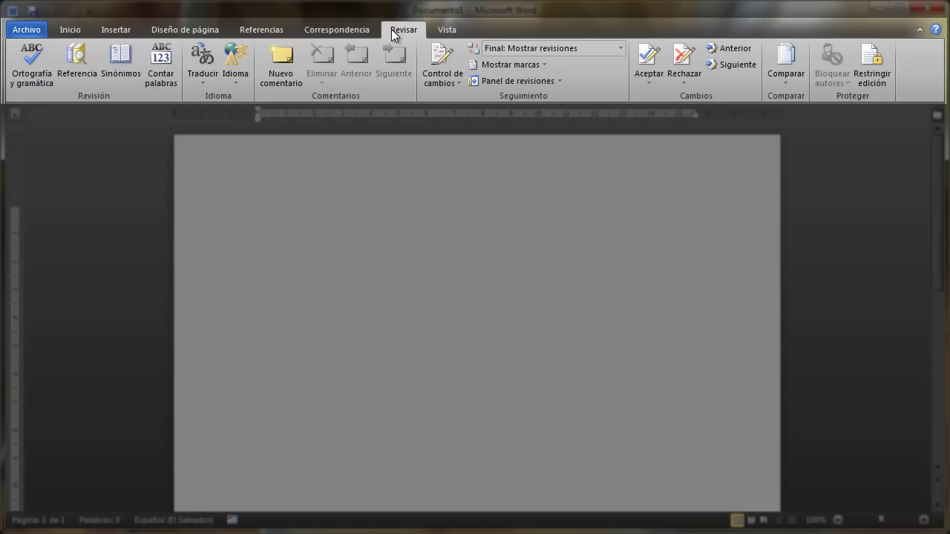
left_click(440, 31)
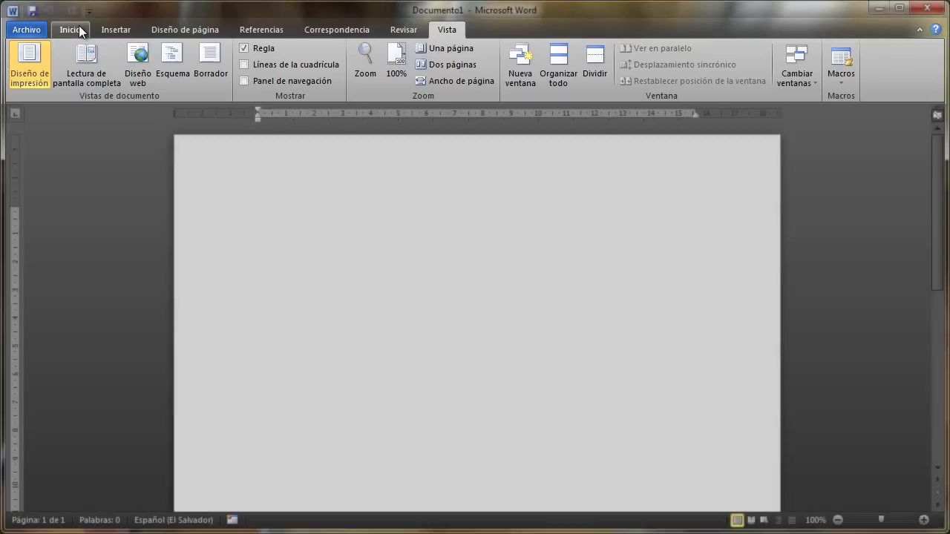
left_click(79, 28)
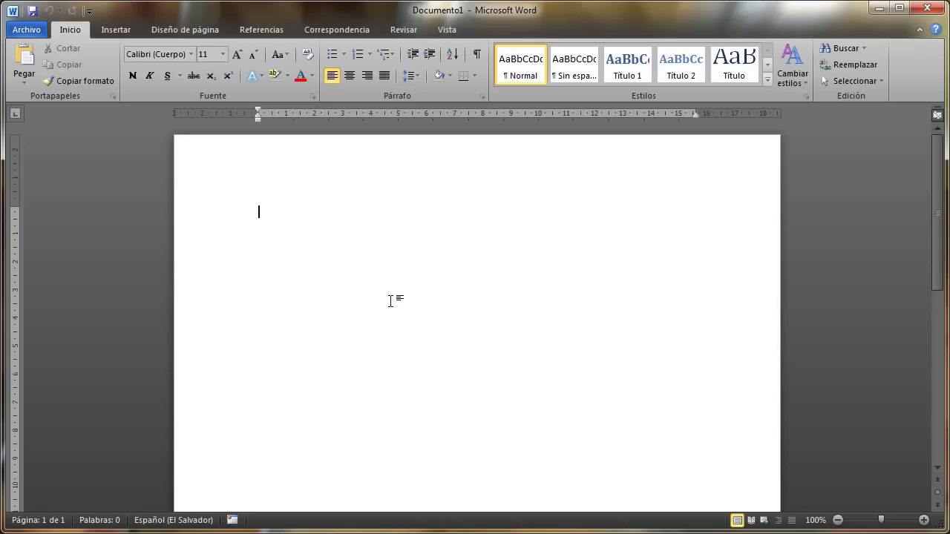
- Scroll up and down through the blank document
scroll(390, 300, "up", 3)
scroll(390, 301, "up", 4)
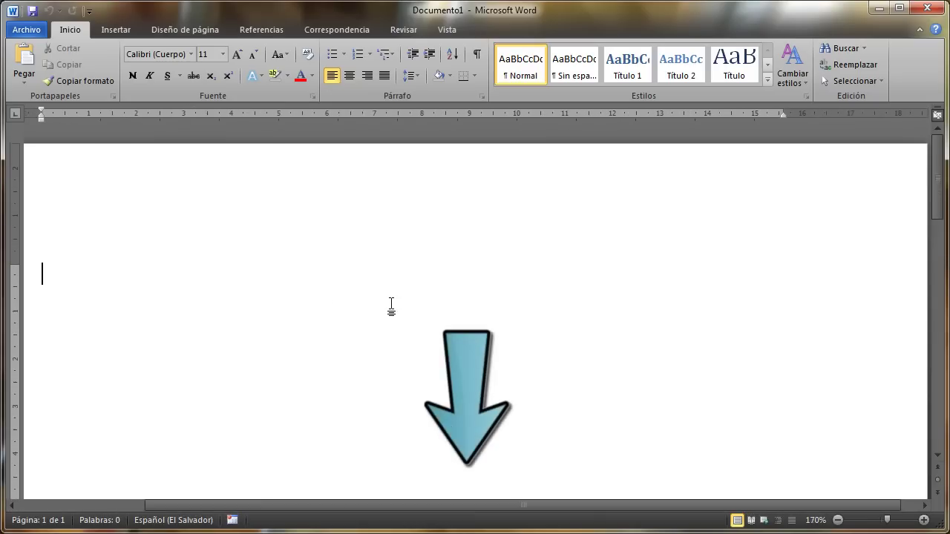
scroll(392, 320, "up", 2)
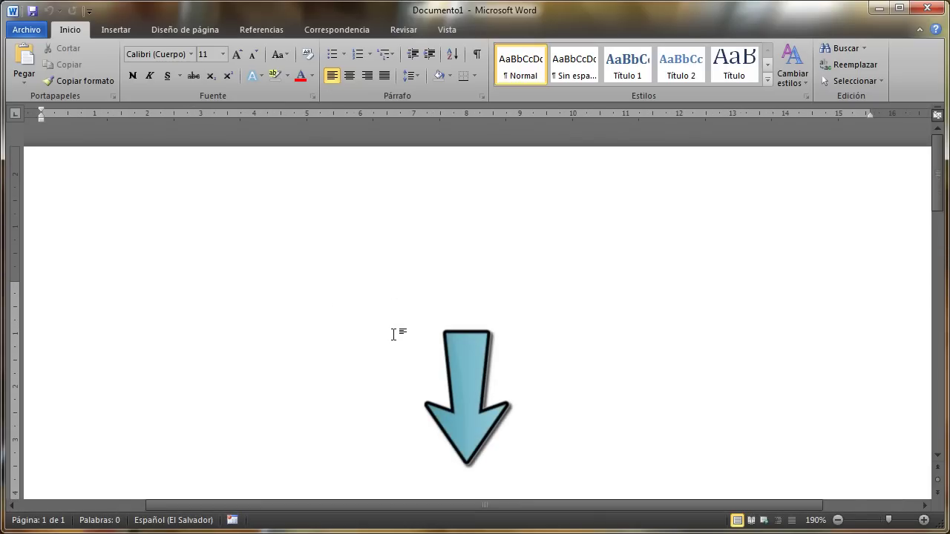
scroll(393, 336, "down", 3)
scroll(392, 337, "down", 3)
scroll(391, 339, "down", 2)
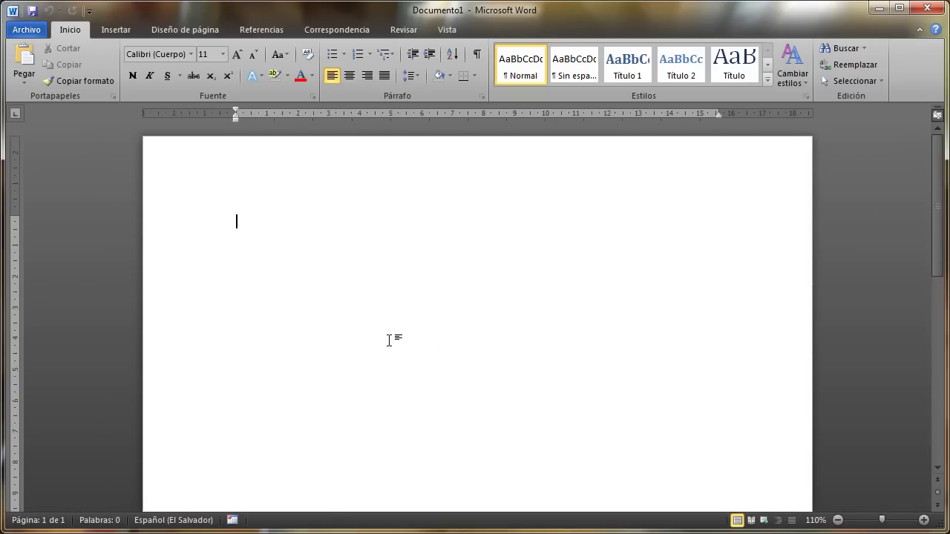
scroll(389, 340, "down", 1)
scroll(387, 340, "down", 1)
scroll(388, 340, "up", 1)
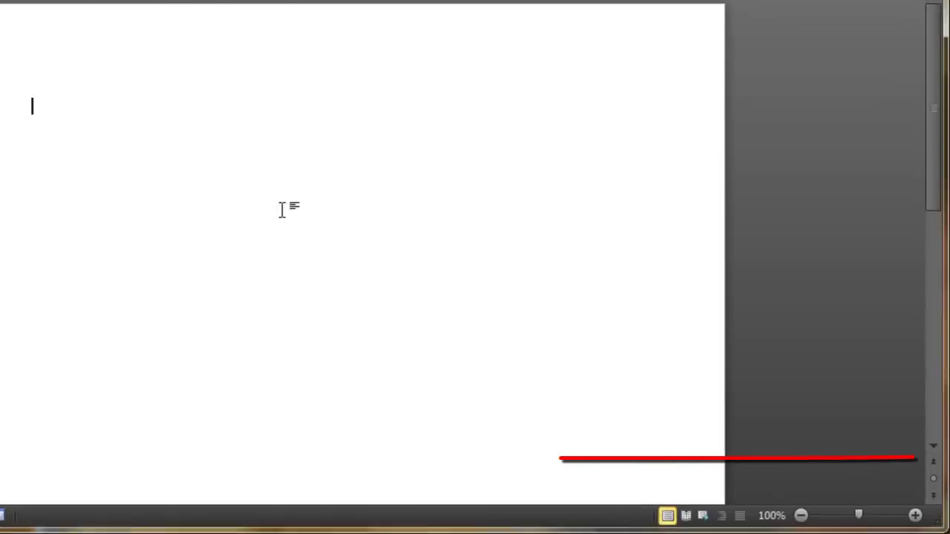
scroll(297, 238, "down", 1)
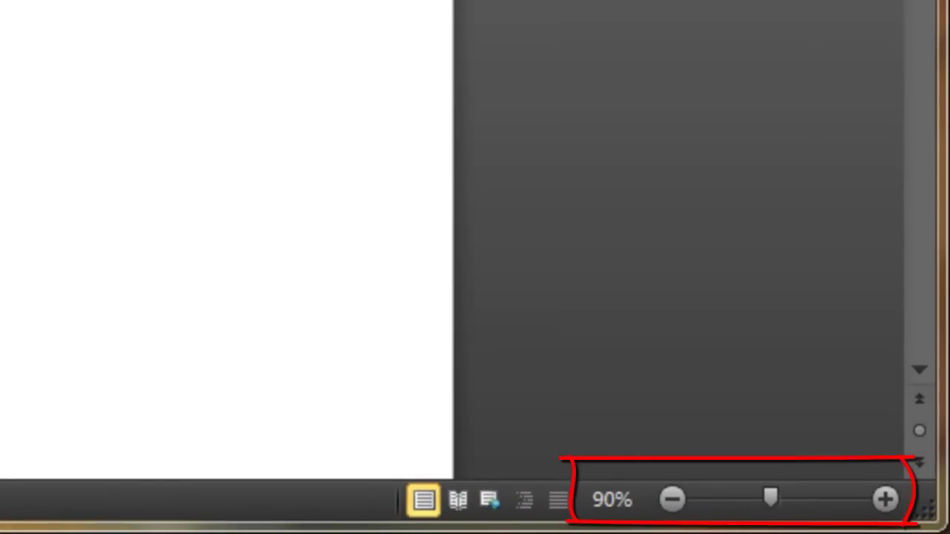
scroll(297, 237, "down", 1)
scroll(297, 238, "up", 1)
scroll(296, 238, "up", 1)
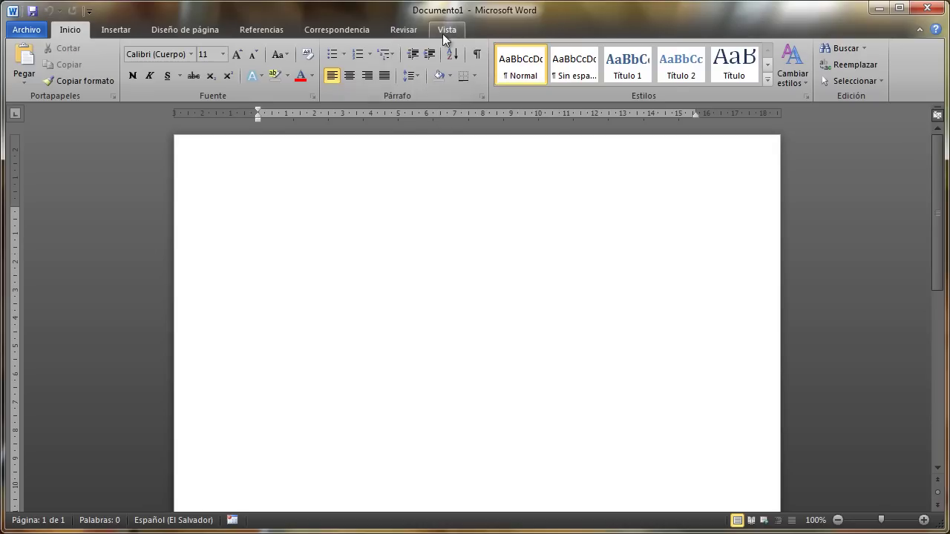
- On the Vista tab, open the Idioma dialog from Español (El Salvador) in the status bar and close it unchanged
left_click(447, 30)
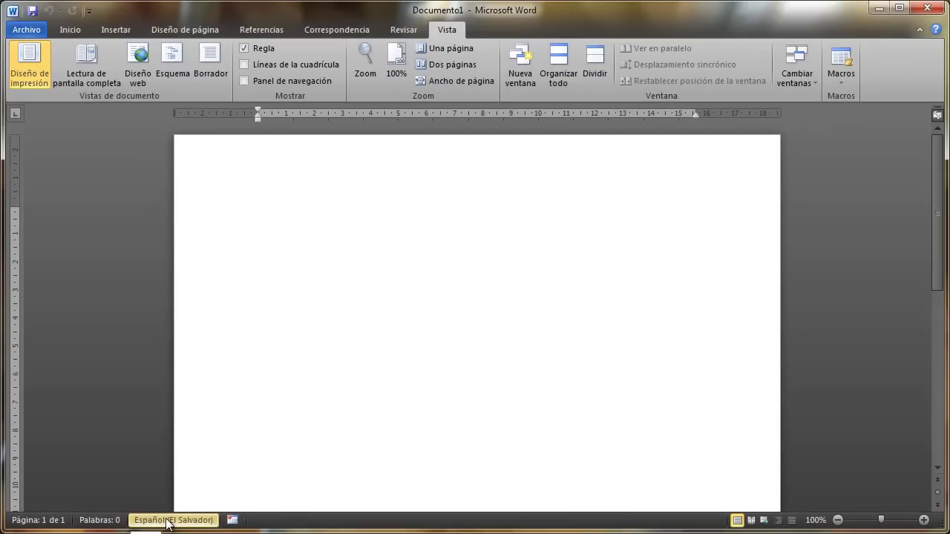
left_click(166, 519)
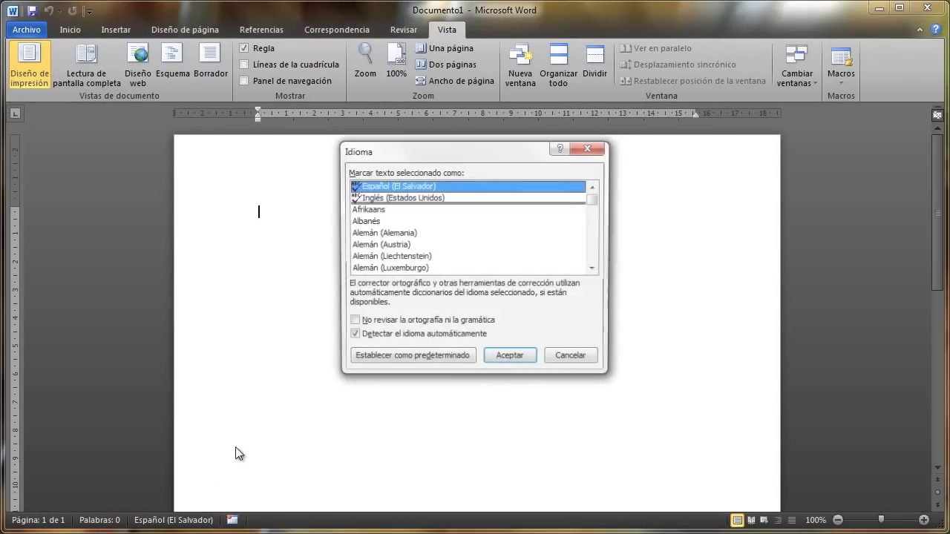
left_click(589, 147)
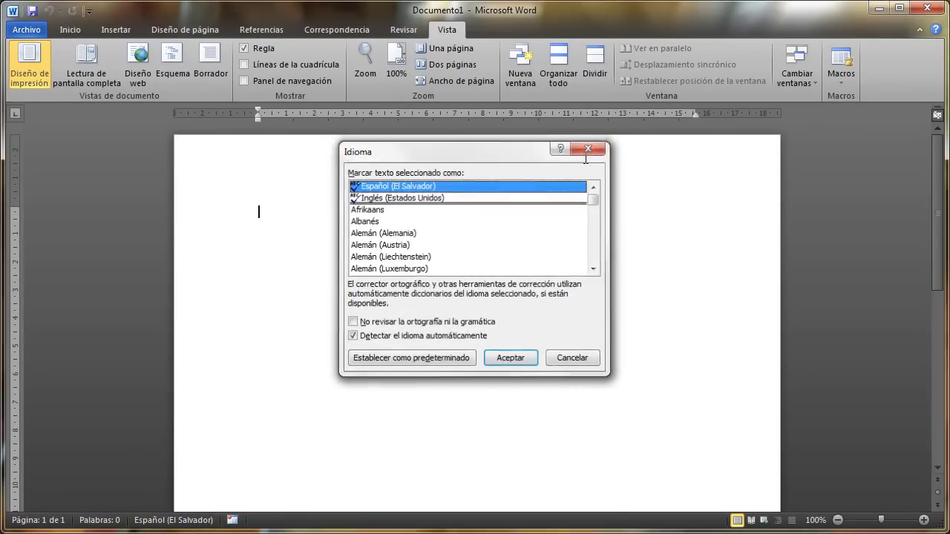